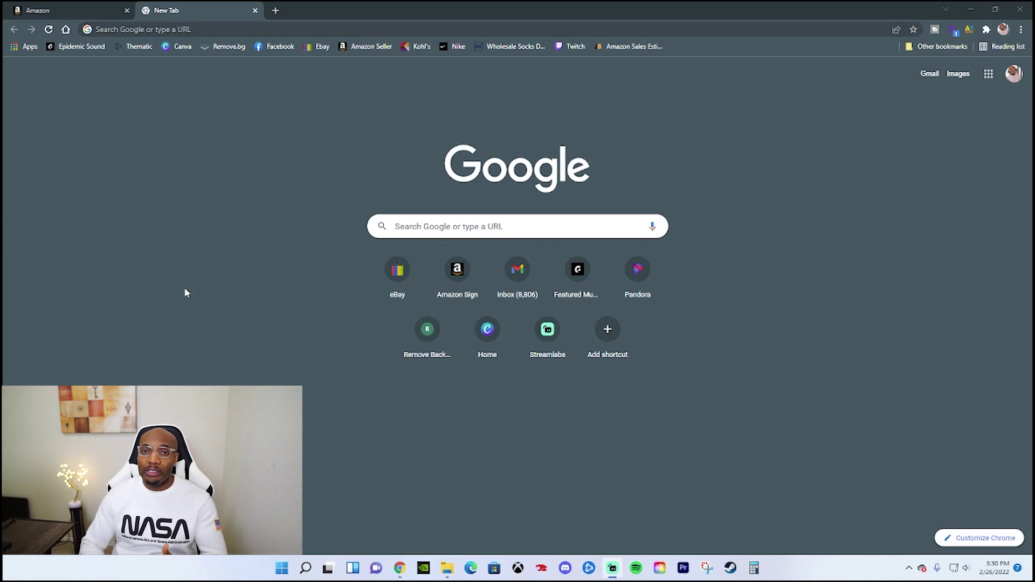
Step: Load lego.com in the second Chrome tab to reach the LEGO US shop home page
{"action": "key", "text": "ctrl+l"}
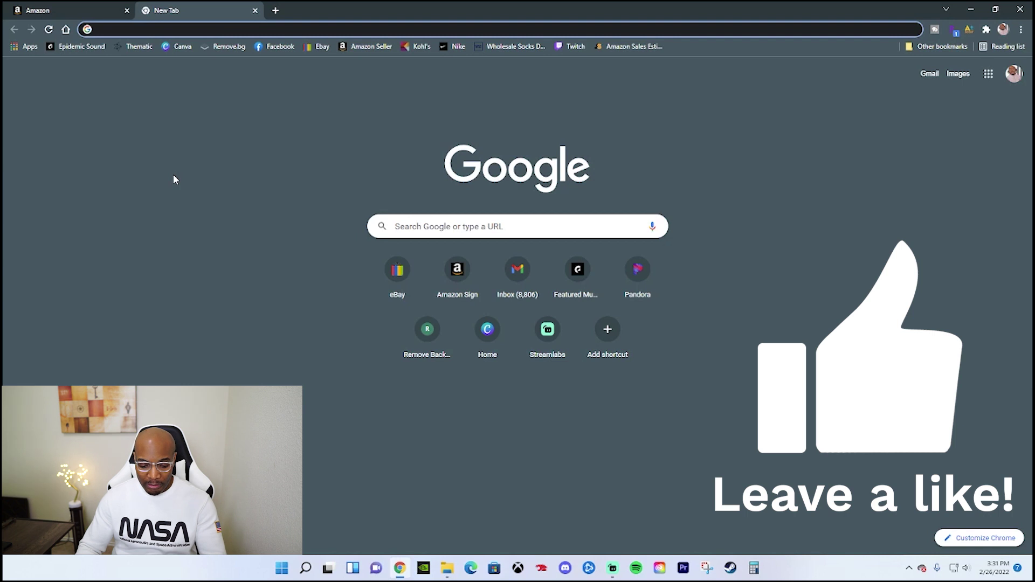
{"action": "type", "text": "lego.com"}
{"action": "key", "text": "Return"}
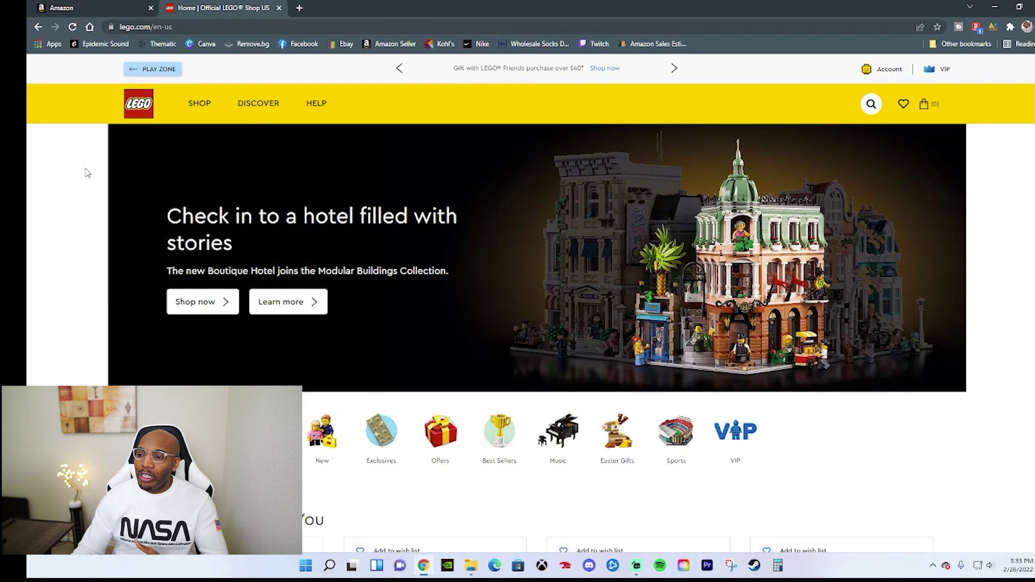
Step: Show LEGO products under $25, sorted by price from low to high
{"action": "left_click", "coordinate": [201, 107]}
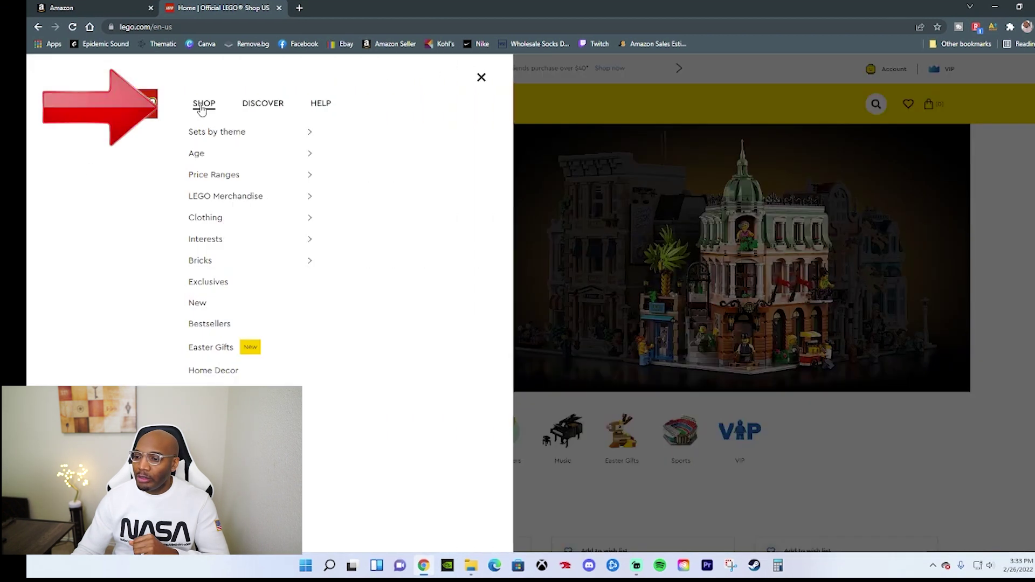
{"action": "left_click", "coordinate": [228, 178]}
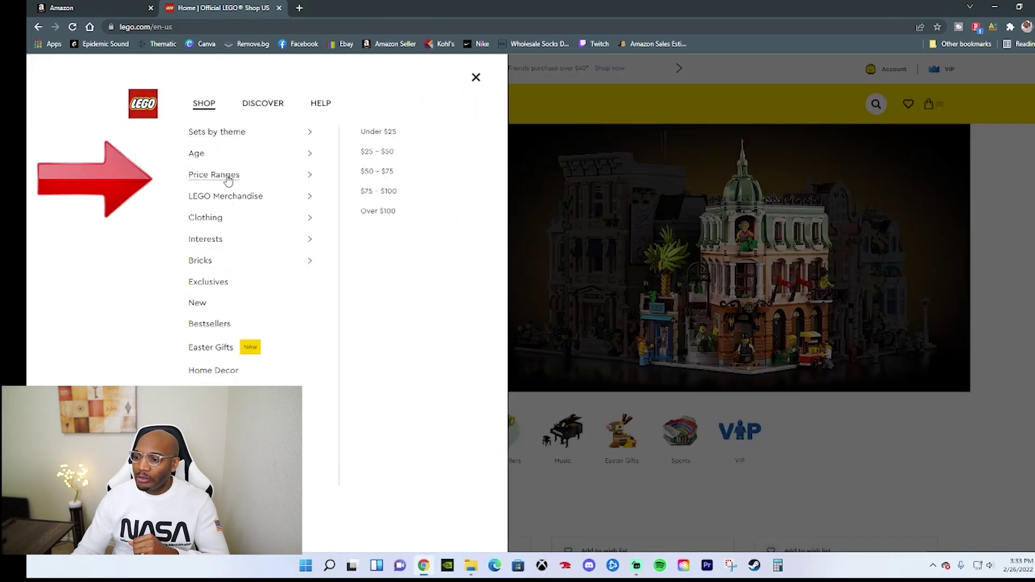
{"action": "left_click", "coordinate": [371, 131]}
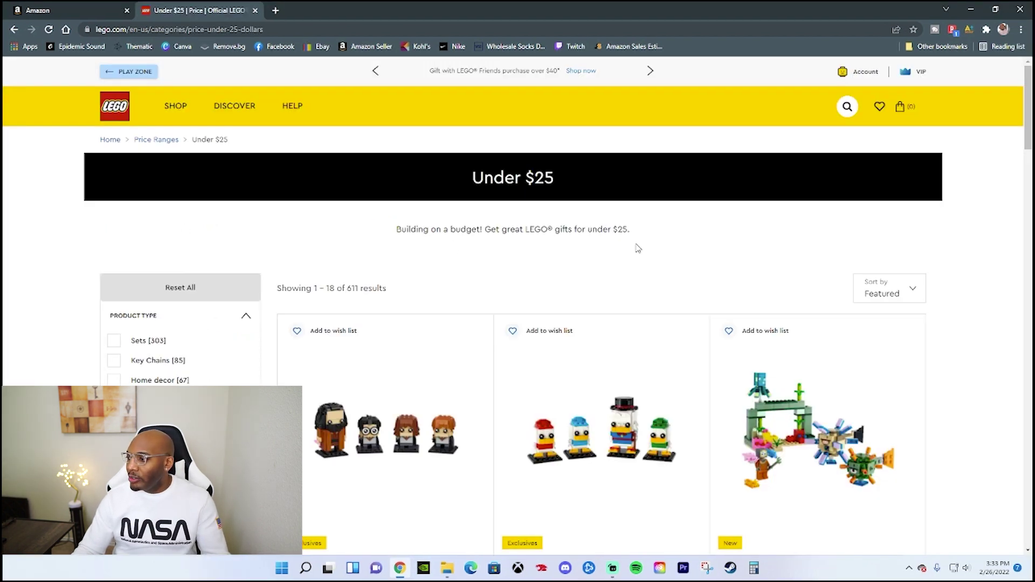
{"action": "left_click", "coordinate": [917, 291]}
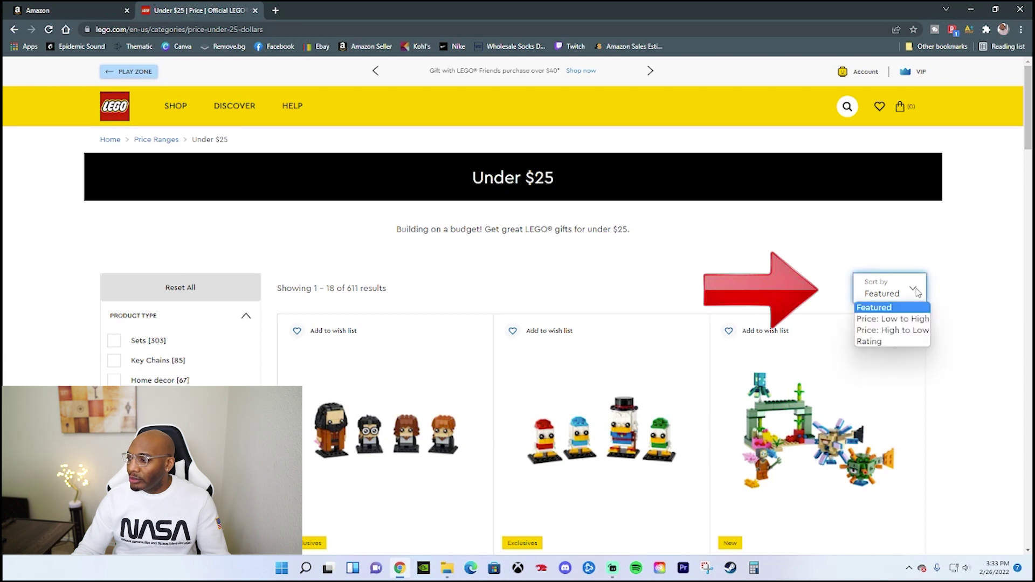
{"action": "left_click", "coordinate": [899, 320]}
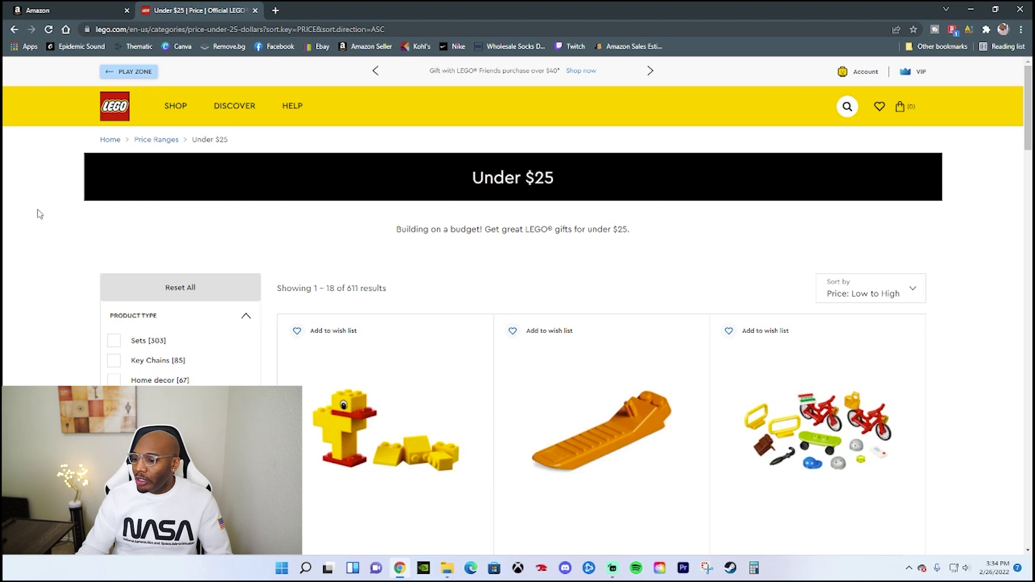
Step: Find the Disney Frozen 2 Anna Key Chain and copy its name
{"action": "scroll", "coordinate": [39, 214], "scroll_direction": "down", "scroll_amount": 1}
{"action": "scroll", "coordinate": [40, 214], "scroll_direction": "down", "scroll_amount": 1}
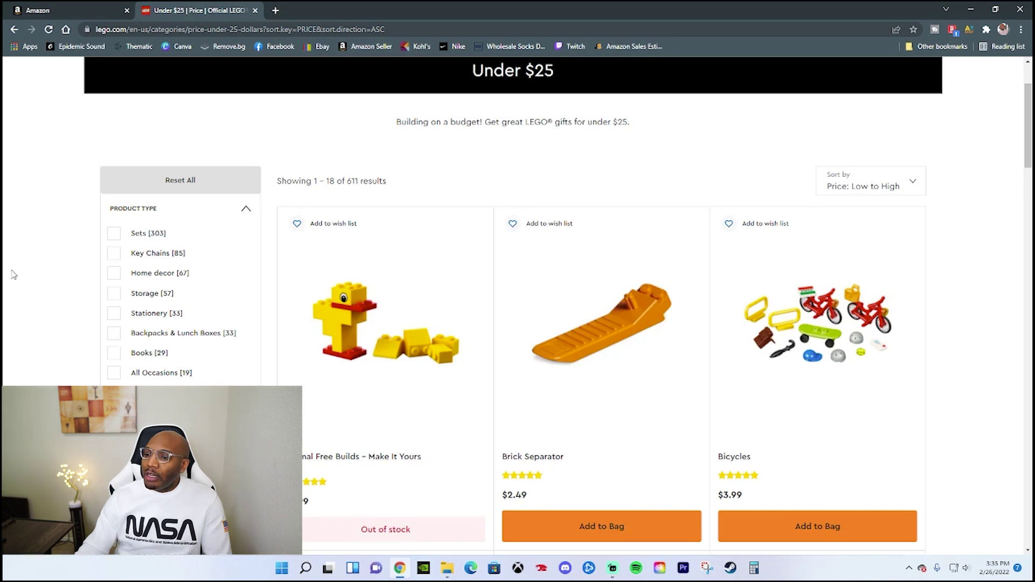
{"action": "scroll", "coordinate": [54, 270], "scroll_direction": "down", "scroll_amount": 1}
{"action": "scroll", "coordinate": [69, 278], "scroll_direction": "down", "scroll_amount": 2}
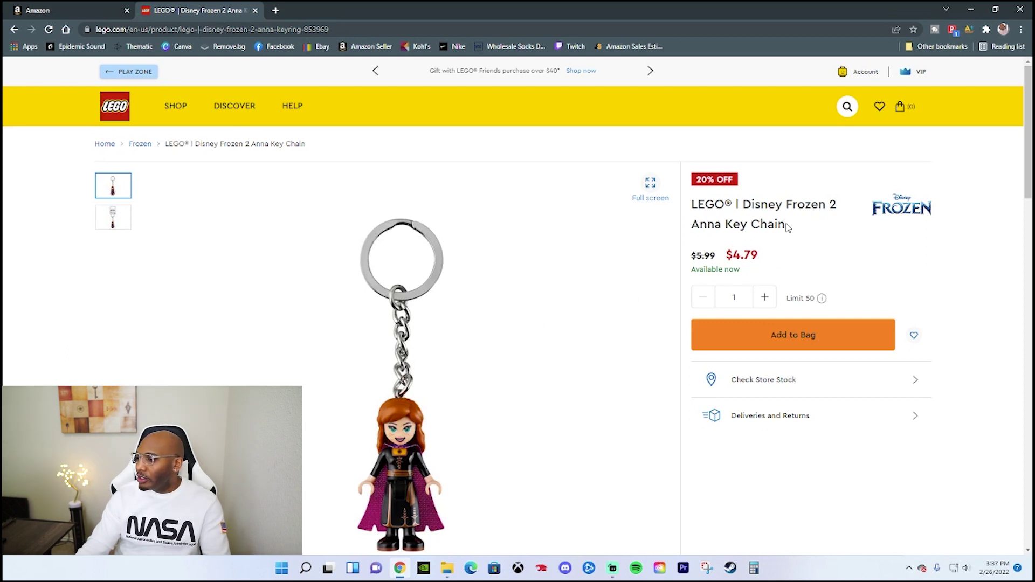
{"action": "left_click_drag", "start_coordinate": [788, 227], "coordinate": [745, 207]}
{"action": "key", "text": "ctrl+c"}
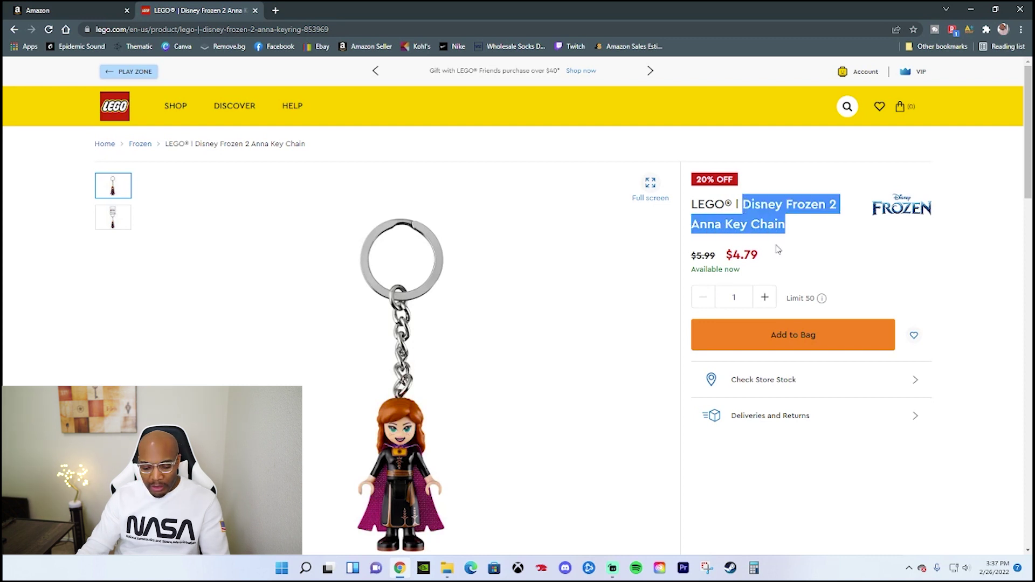
{"action": "left_click", "coordinate": [67, 12]}
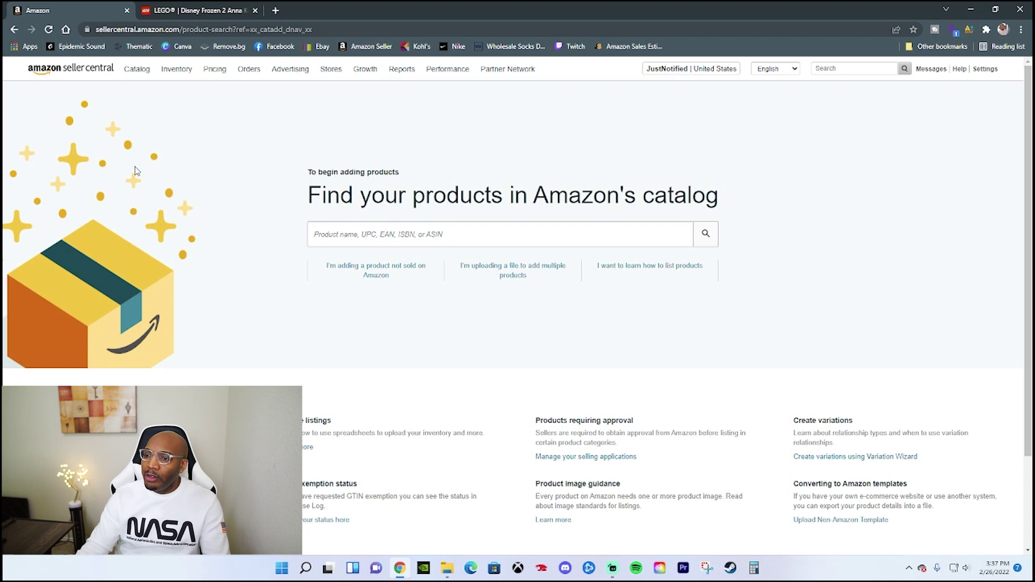
Step: Search Add Products for 'Disney Frozen 2 Anna Key Chain', find the LEGO listing, then return to LEGO
{"action": "mouse_move", "coordinate": [137, 78]}
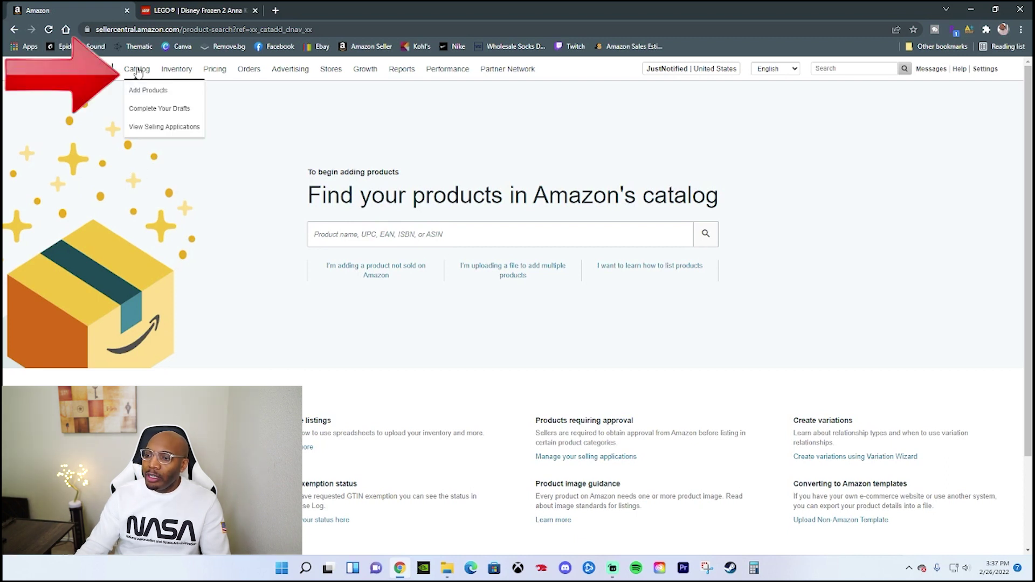
{"action": "left_click", "coordinate": [146, 93]}
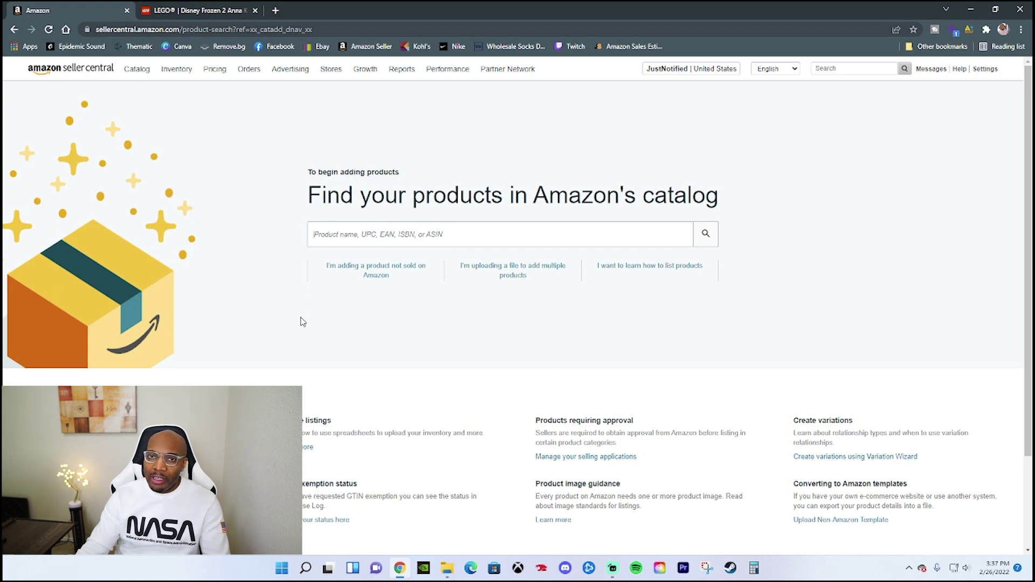
{"action": "key", "text": "ctrl+v"}
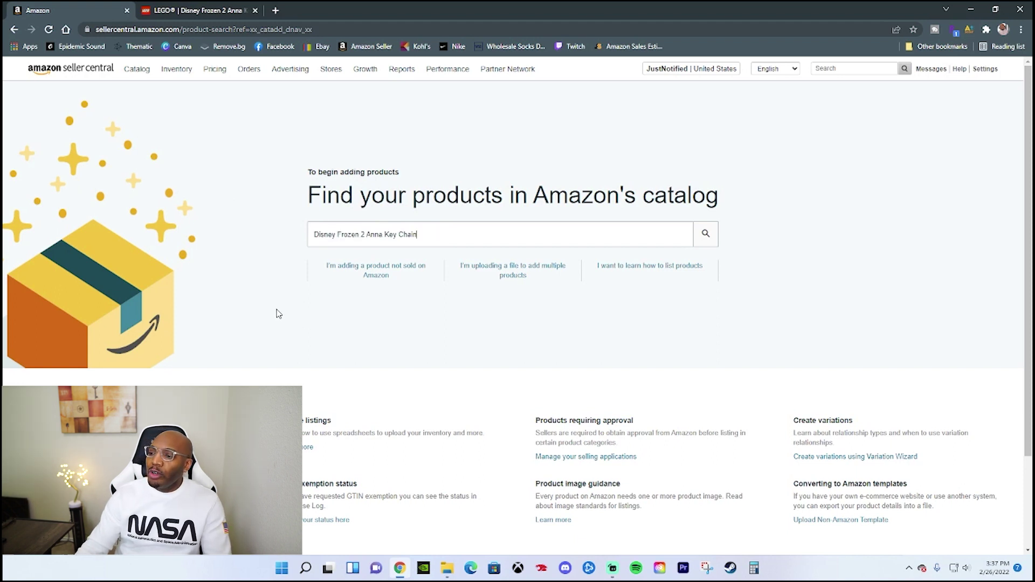
{"action": "key", "text": "Return"}
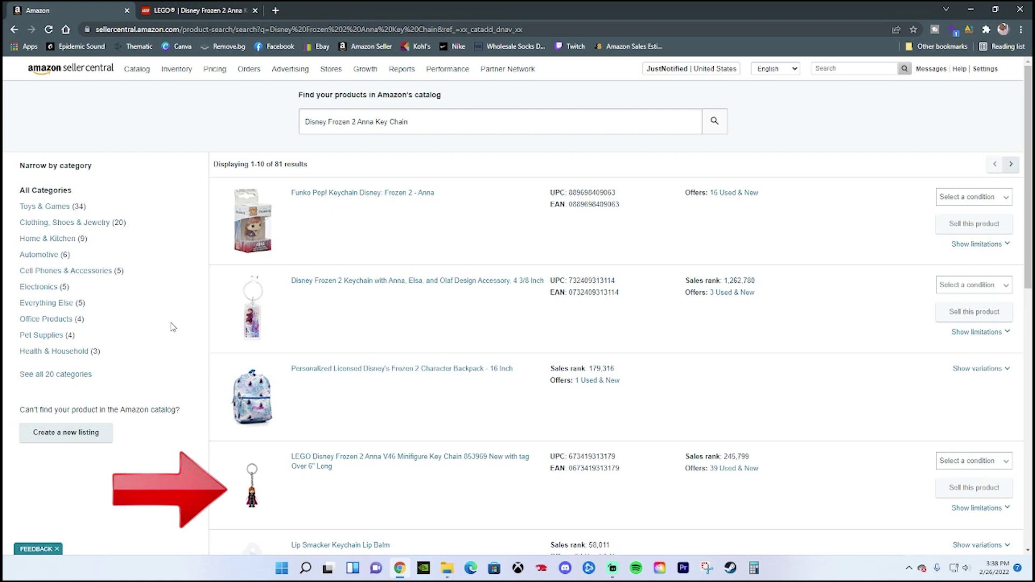
{"action": "scroll", "coordinate": [173, 328], "scroll_direction": "down", "scroll_amount": 4}
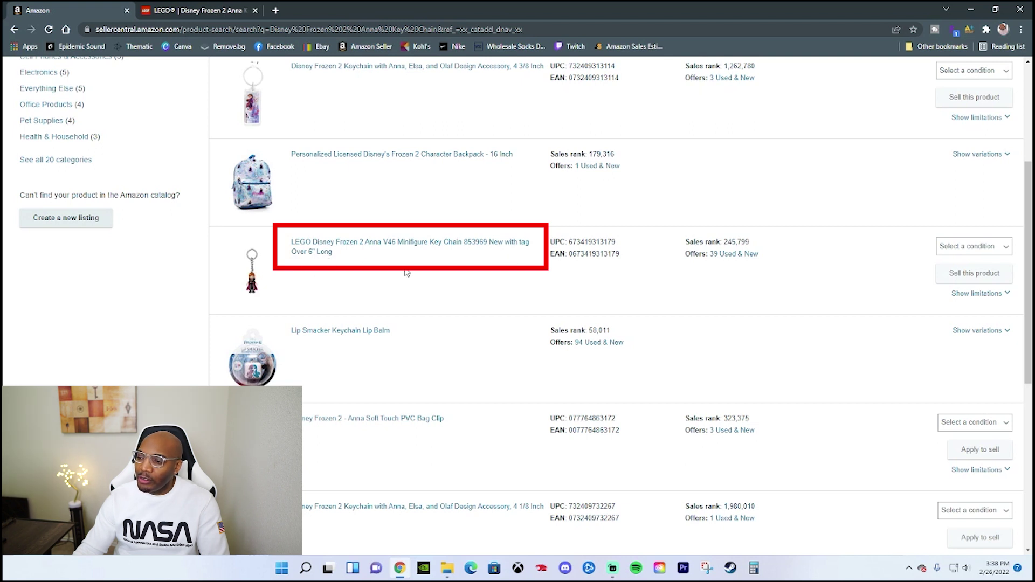
{"action": "left_click", "coordinate": [192, 13]}
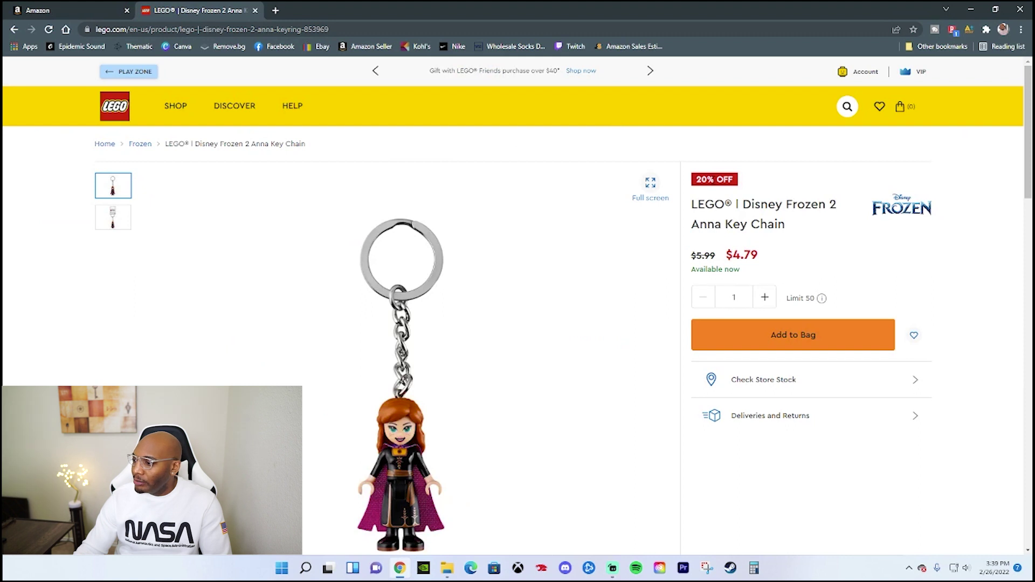
{"action": "scroll", "coordinate": [81, 280], "scroll_direction": "down", "scroll_amount": 5}
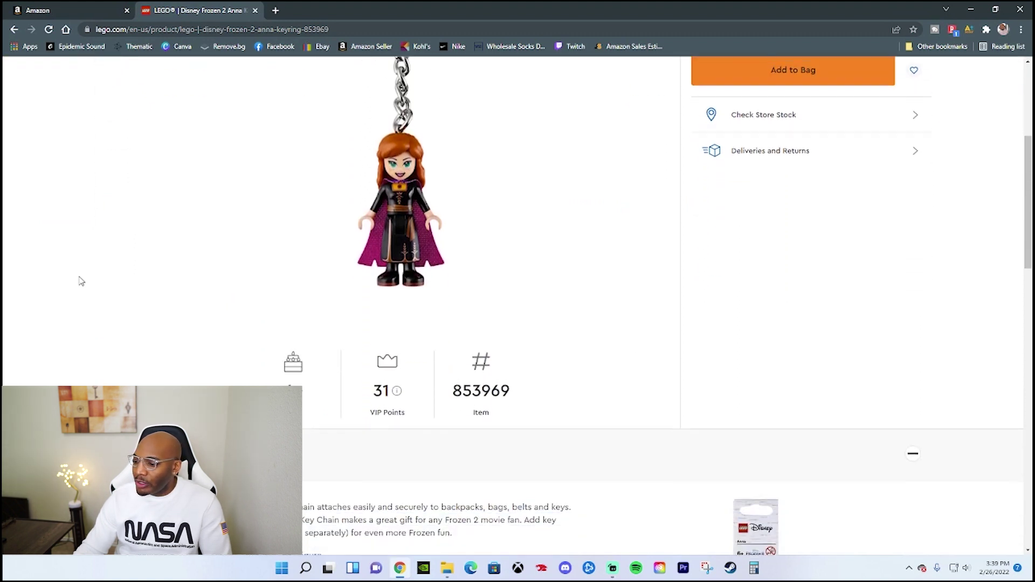
{"action": "scroll", "coordinate": [95, 314], "scroll_direction": "down", "scroll_amount": 4}
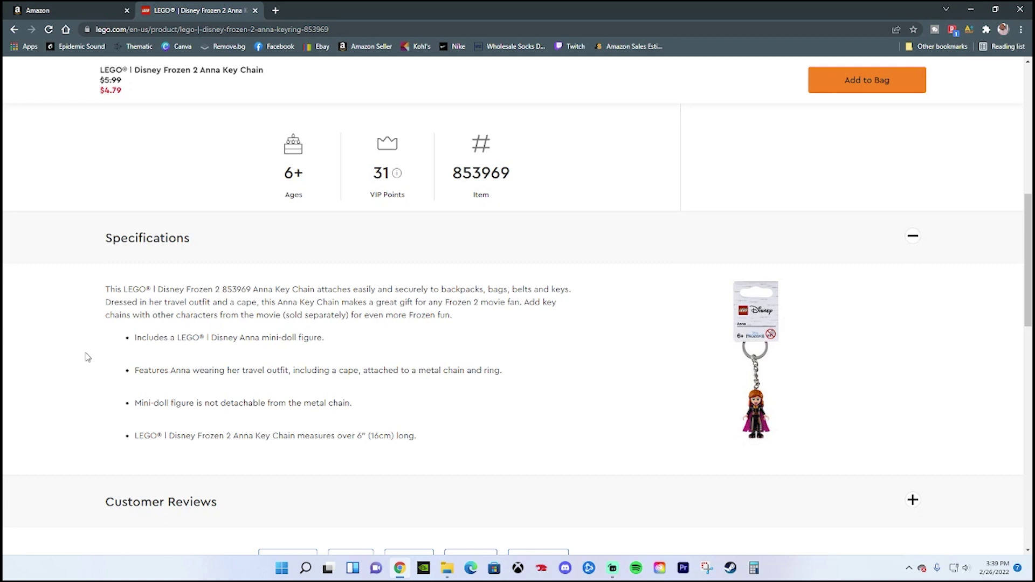
{"action": "double_click", "coordinate": [237, 290]}
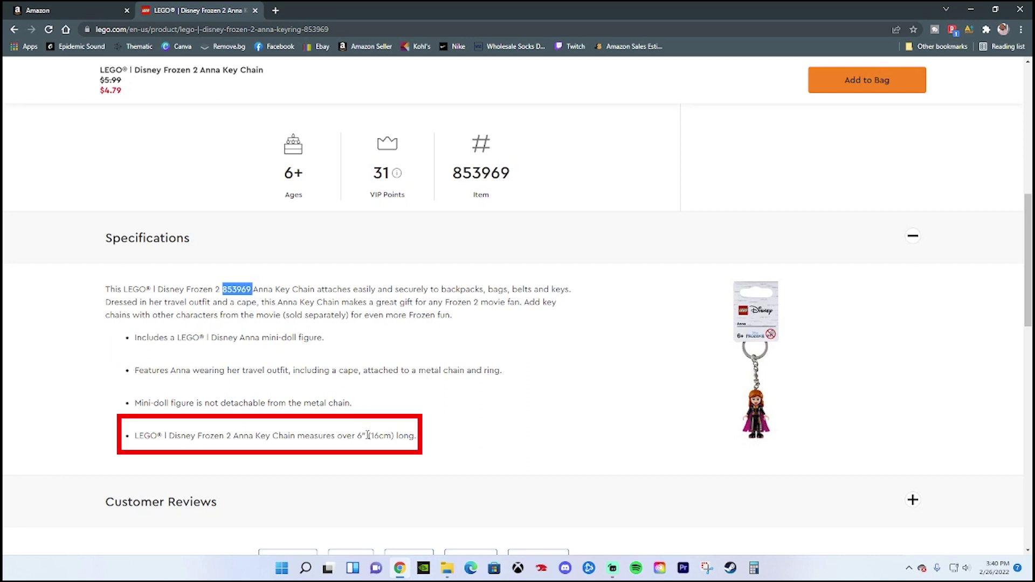
{"action": "left_click_drag", "start_coordinate": [366, 436], "coordinate": [242, 435]}
{"action": "left_click", "coordinate": [548, 391]}
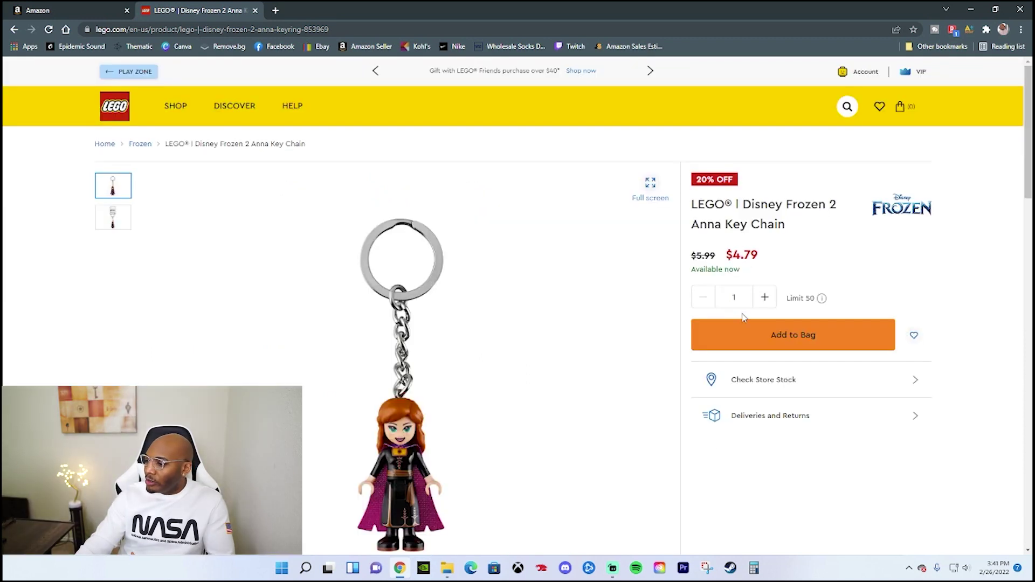
Step: Add 10 Anna Key Chains to the bag and proceed to secure checkout
{"action": "left_click", "coordinate": [742, 299]}
{"action": "type", "text": "0"}
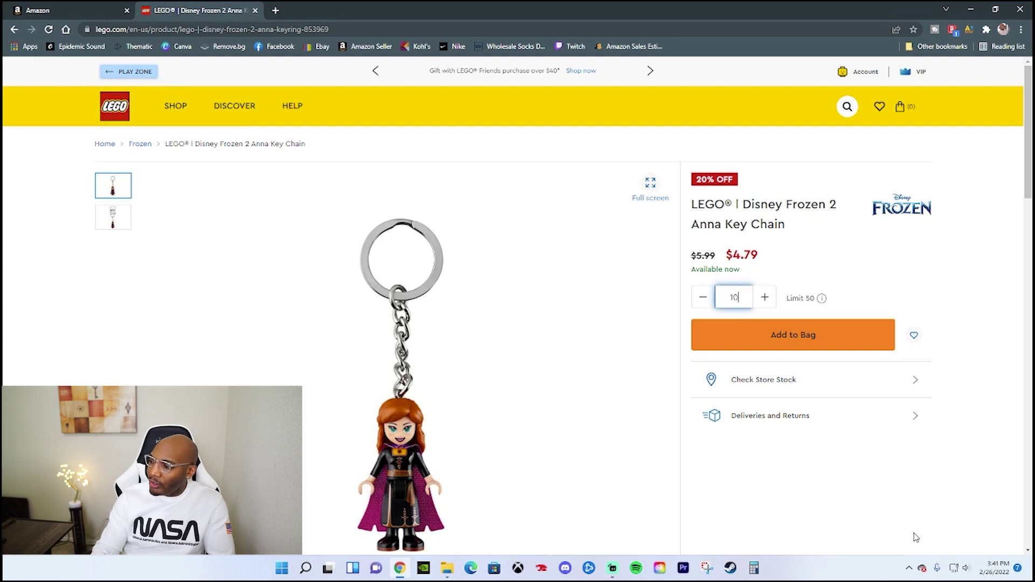
{"action": "key", "text": "Return"}
{"action": "left_click", "coordinate": [596, 358]}
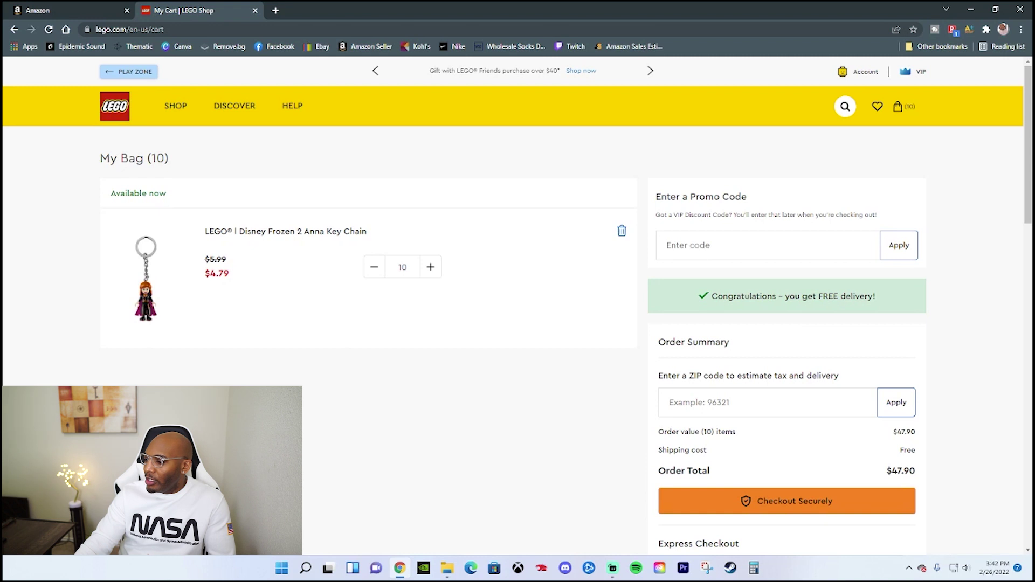
{"action": "scroll", "coordinate": [419, 405], "scroll_direction": "down", "scroll_amount": 2}
{"action": "scroll", "coordinate": [422, 407], "scroll_direction": "down", "scroll_amount": 1}
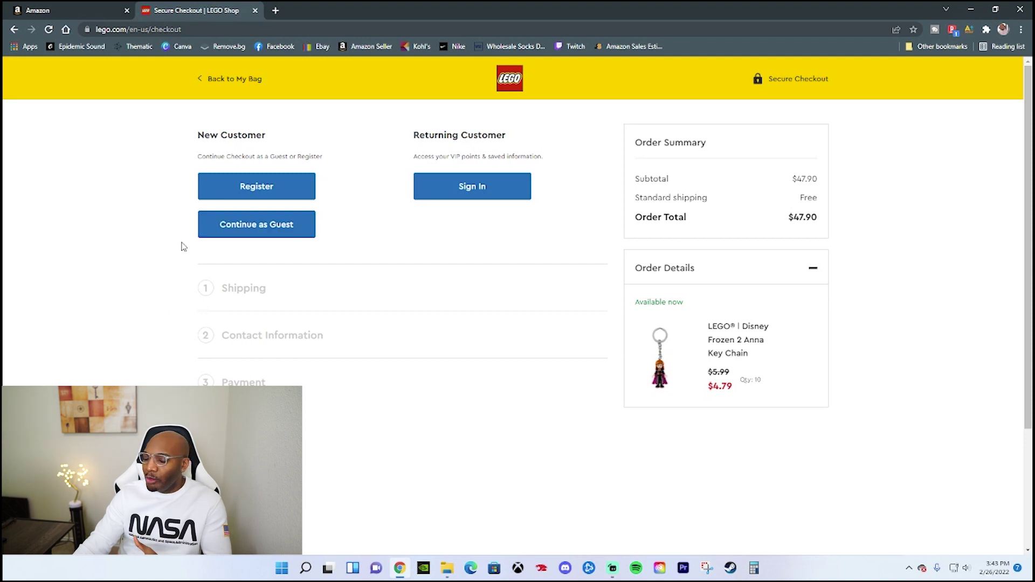
Step: Continue the LEGO checkout as a guest
{"action": "left_click", "coordinate": [224, 231]}
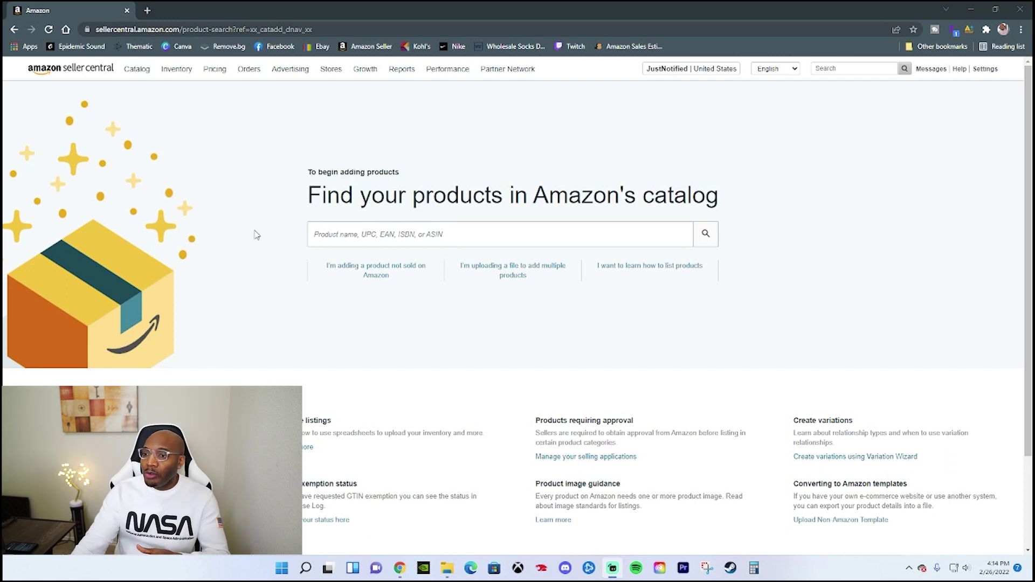
Step: Search Add Products for the pasted Anna key chain name
{"action": "mouse_move", "coordinate": [141, 73]}
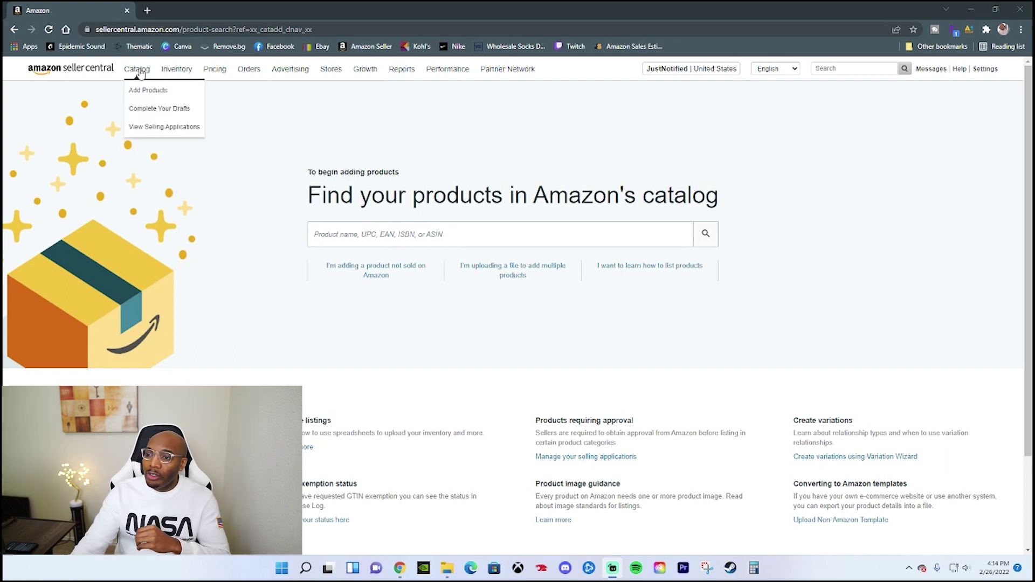
{"action": "left_click", "coordinate": [153, 93]}
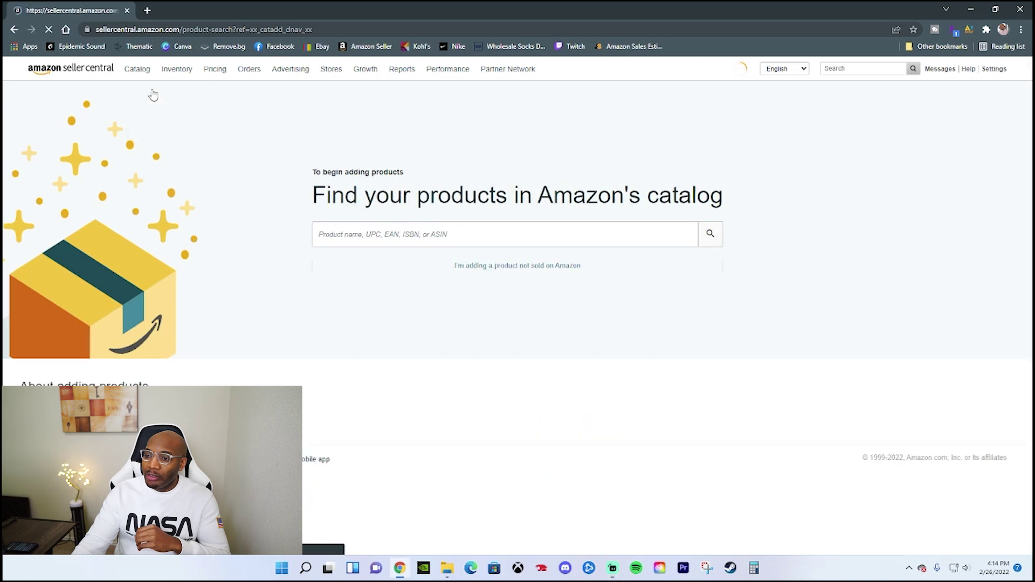
{"action": "key", "text": "ctrl+v"}
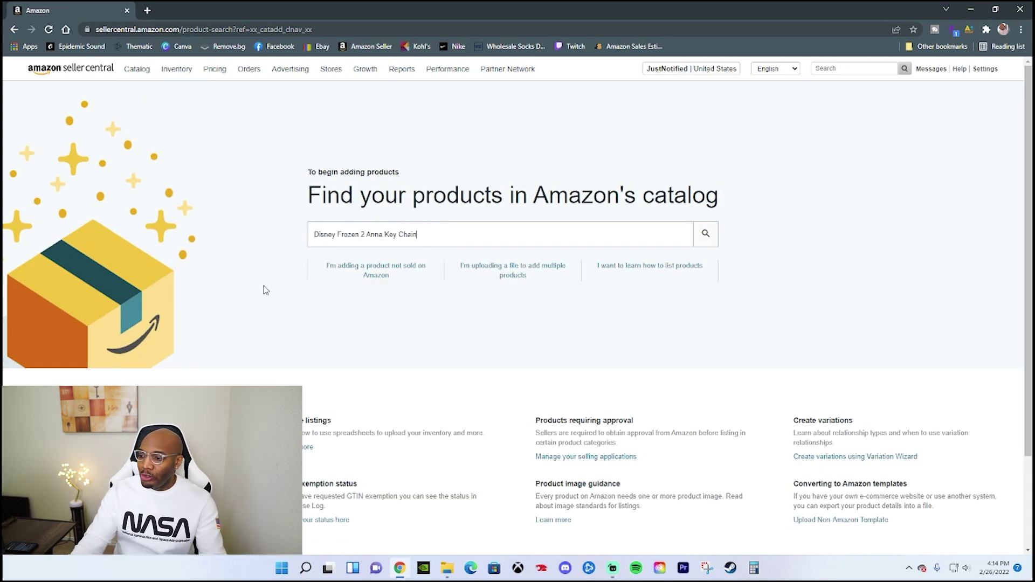
{"action": "key", "text": "Return"}
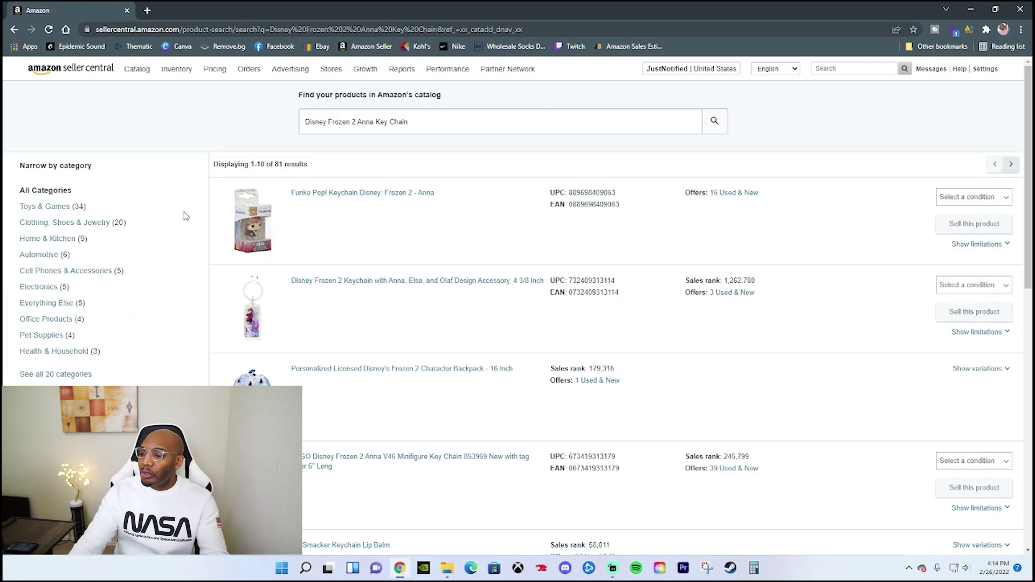
{"action": "scroll", "coordinate": [186, 216], "scroll_direction": "down", "scroll_amount": 4}
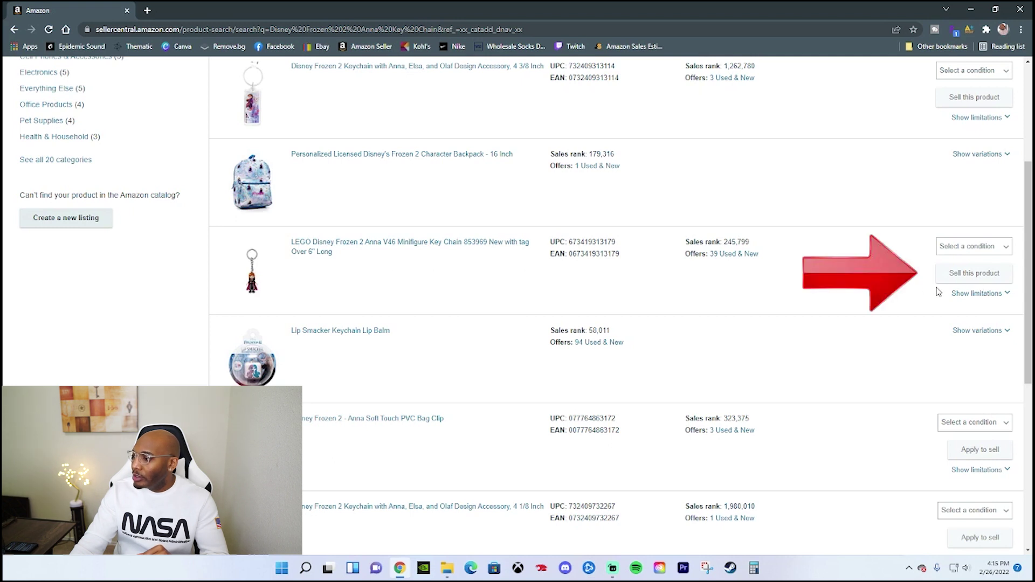
Step: Choose New condition for the LEGO keychain listing and start selling it
{"action": "left_click", "coordinate": [1006, 247]}
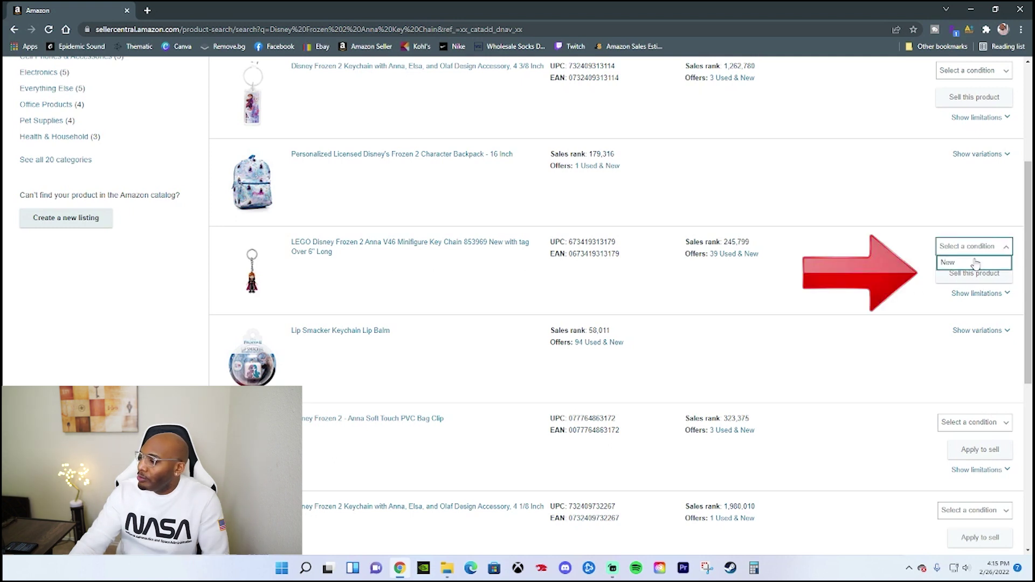
{"action": "left_click", "coordinate": [975, 262]}
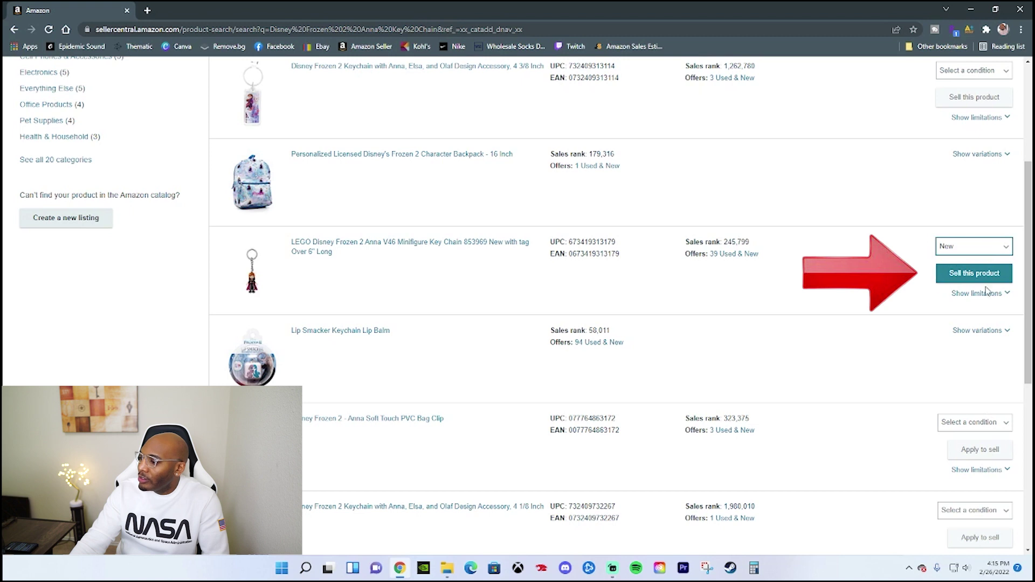
{"action": "left_click", "coordinate": [950, 274]}
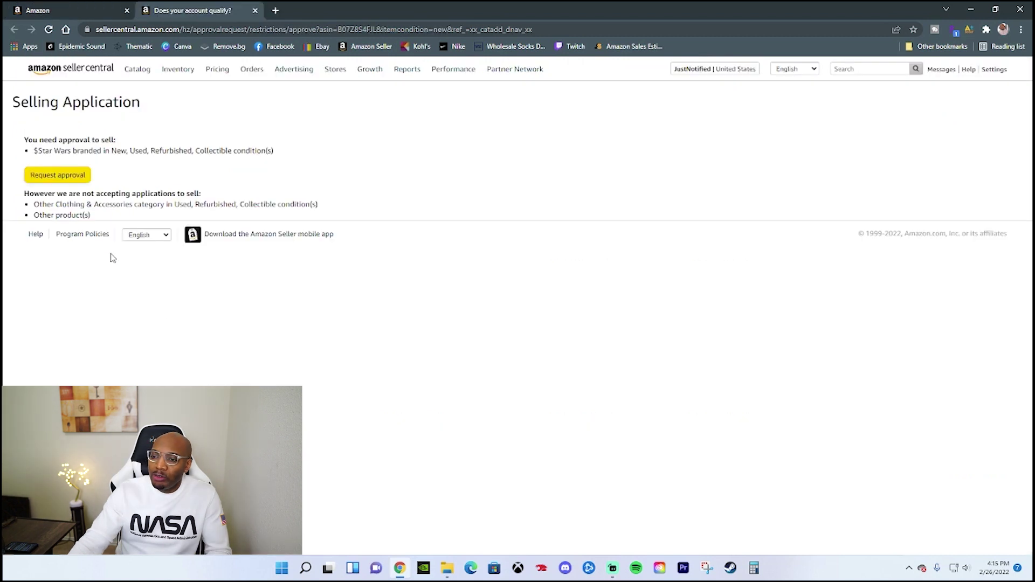
Step: Request approval with a purchase invoice, confirming 180-day date, name/address, manufacturer, 10+ units, no pricing, verification
{"action": "left_click", "coordinate": [70, 181]}
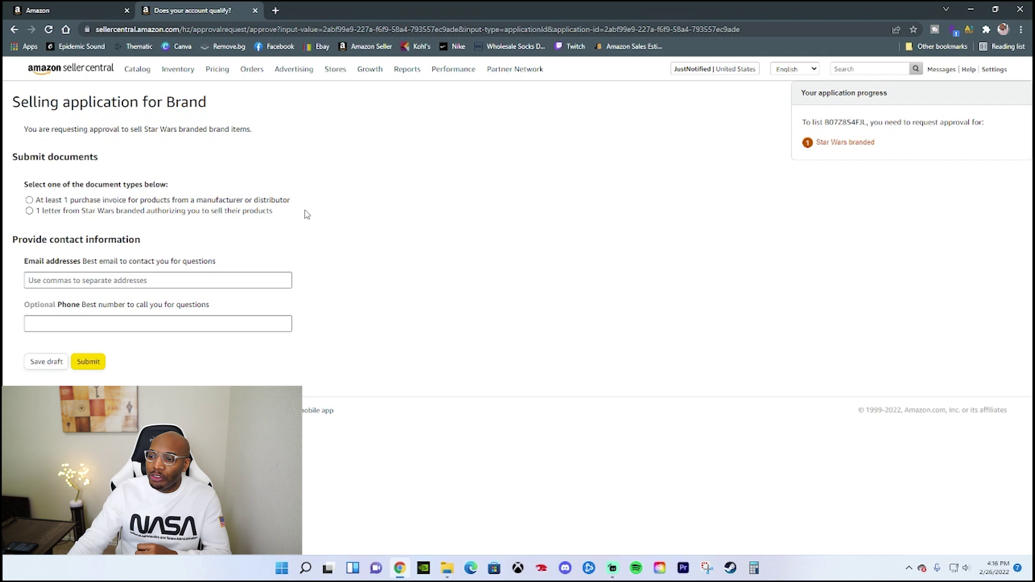
{"action": "left_click", "coordinate": [282, 200]}
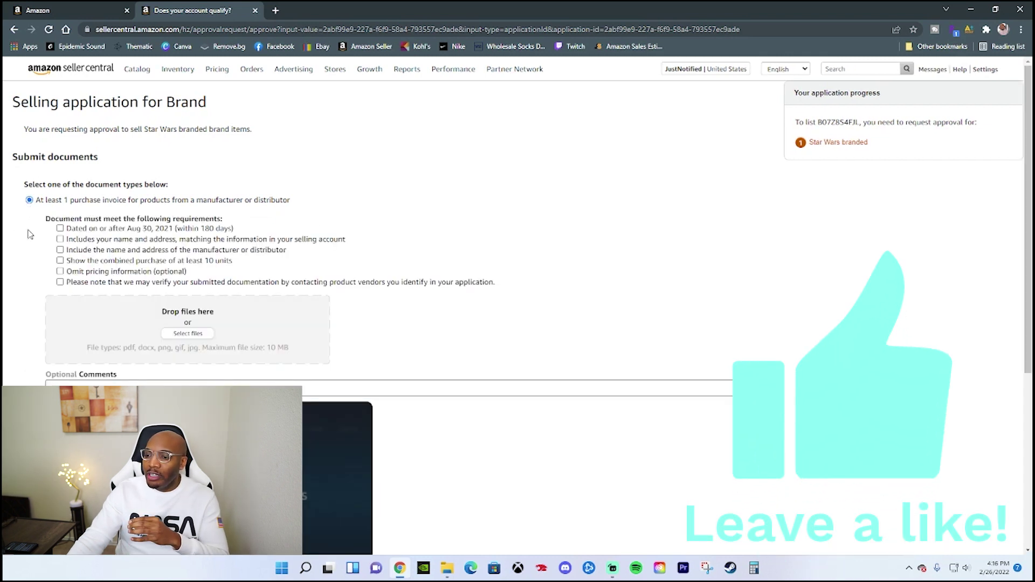
{"action": "left_click", "coordinate": [59, 229]}
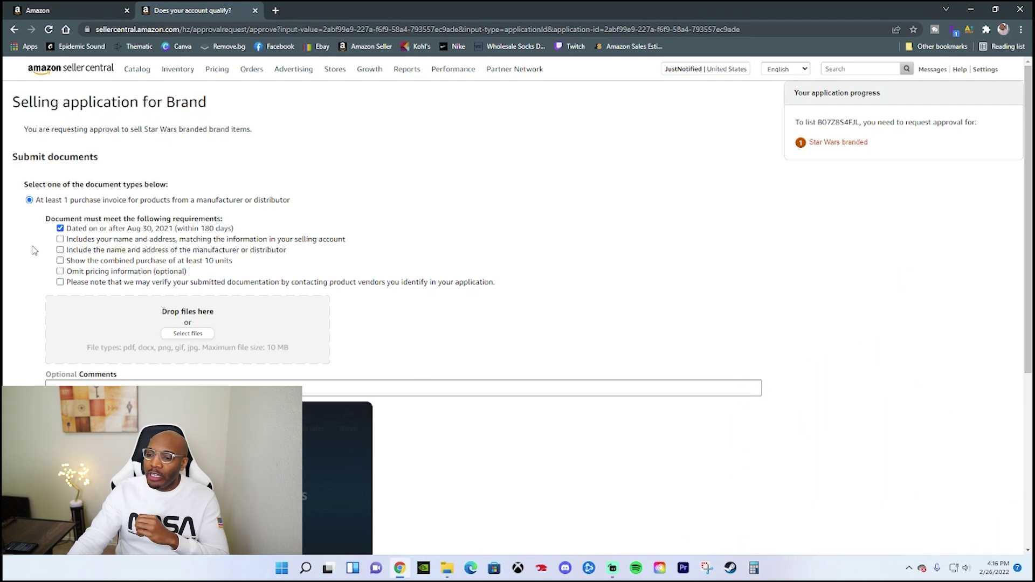
{"action": "left_click", "coordinate": [60, 239]}
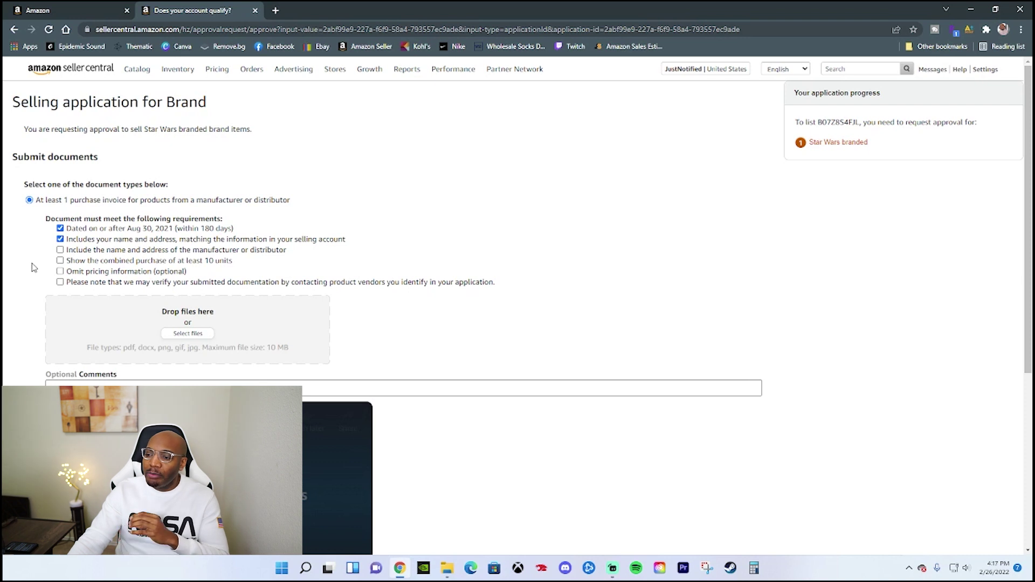
{"action": "left_click", "coordinate": [60, 250]}
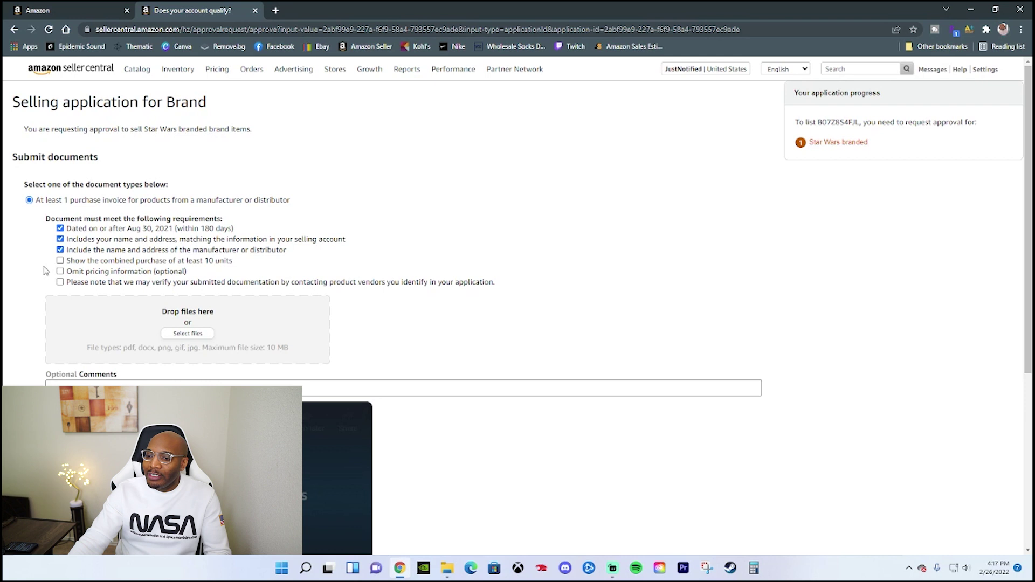
{"action": "left_click", "coordinate": [60, 261]}
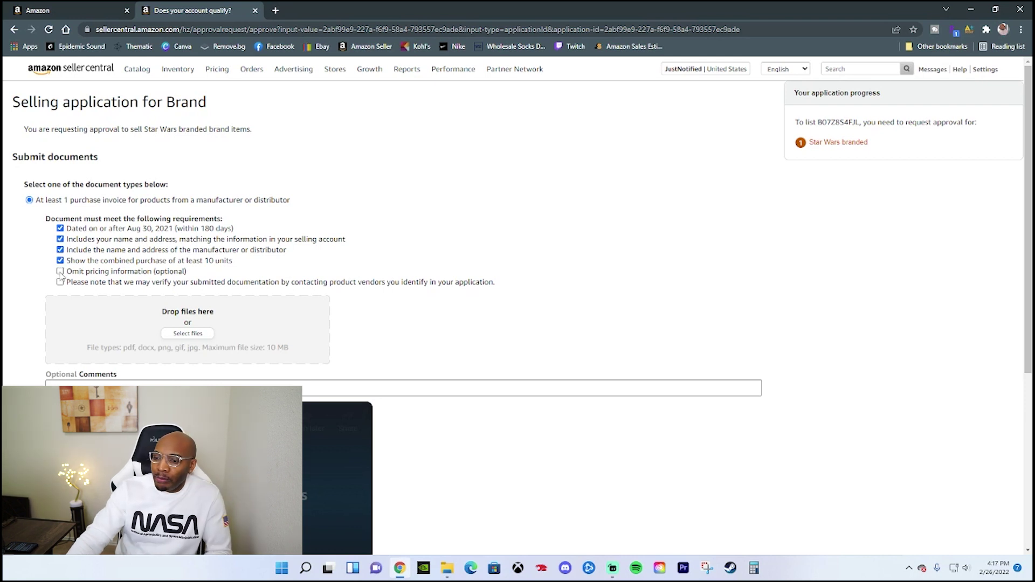
{"action": "left_click", "coordinate": [60, 271]}
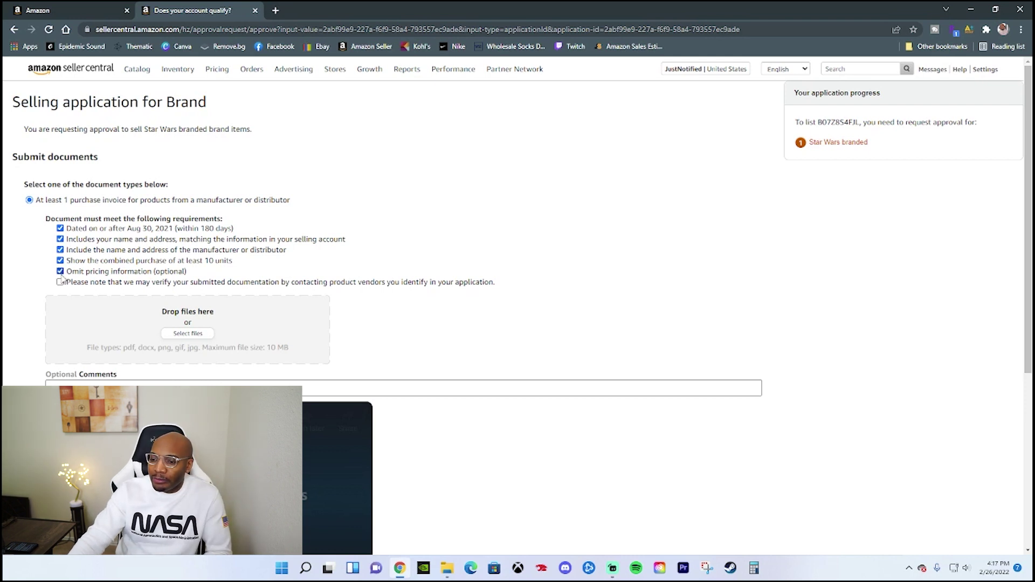
{"action": "left_click", "coordinate": [59, 282]}
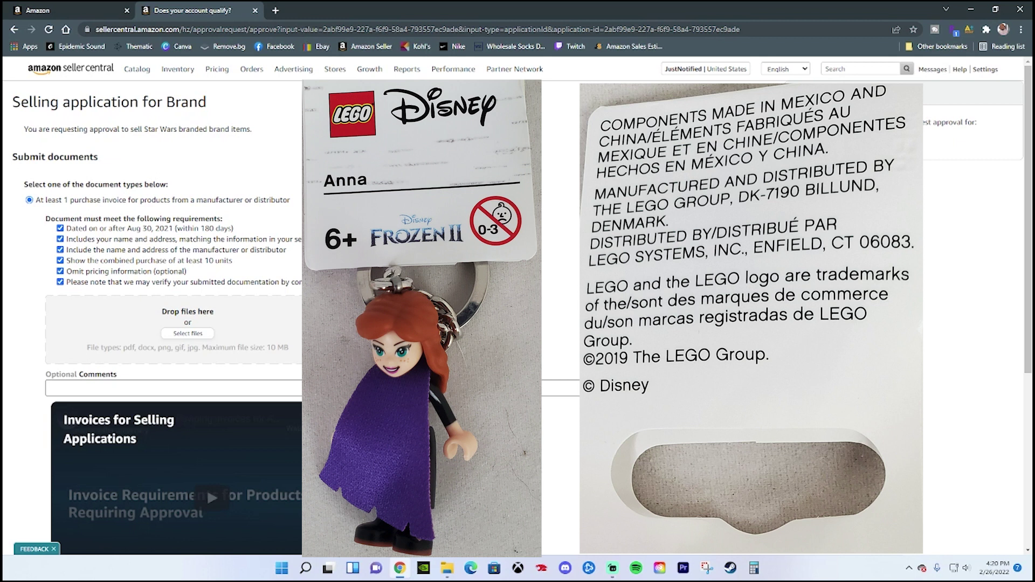
Step: Scroll the application form down to the email and phone contact section
{"action": "scroll", "coordinate": [494, 321], "scroll_direction": "down", "scroll_amount": 5}
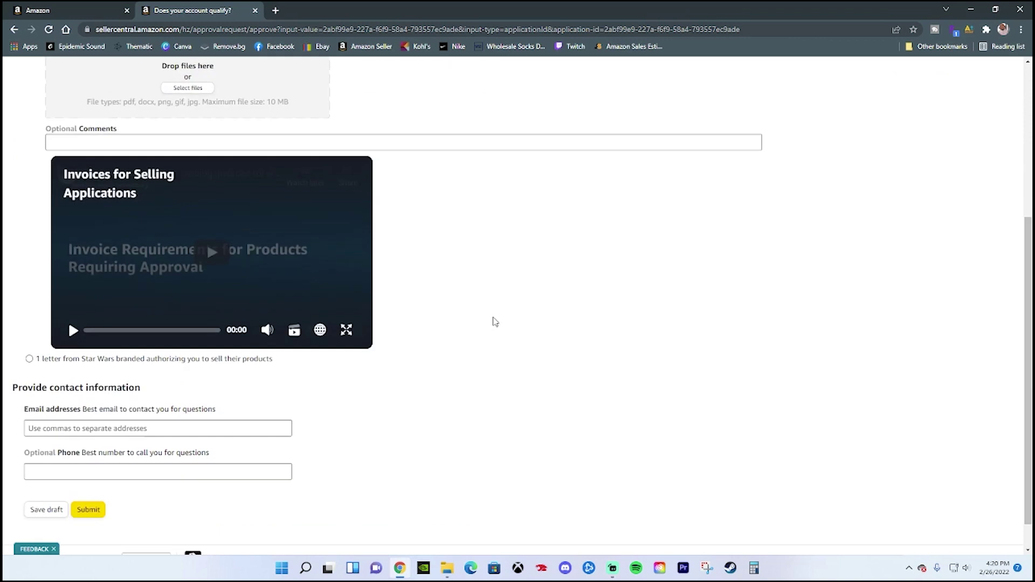
{"action": "scroll", "coordinate": [495, 321], "scroll_direction": "down", "scroll_amount": 1}
{"action": "scroll", "coordinate": [495, 321], "scroll_direction": "down", "scroll_amount": 1}
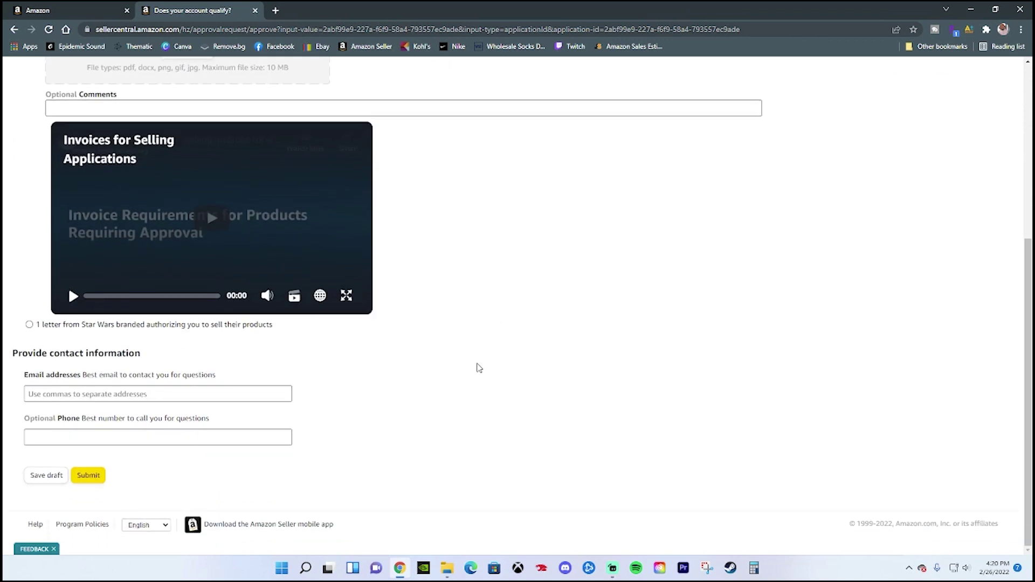